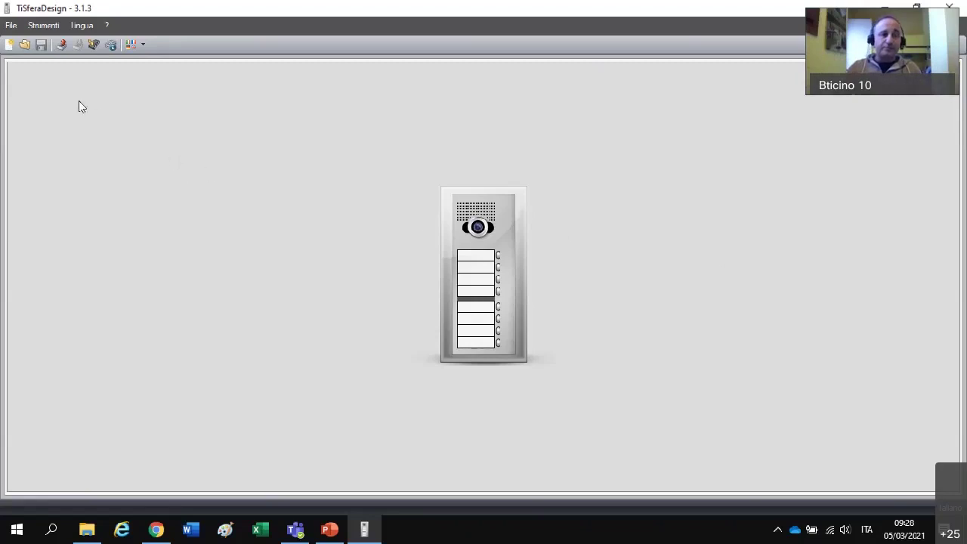
# - Start a new blank panel project and browse the 'Scegli un modulo' catalogue
pyautogui.click(8, 45)
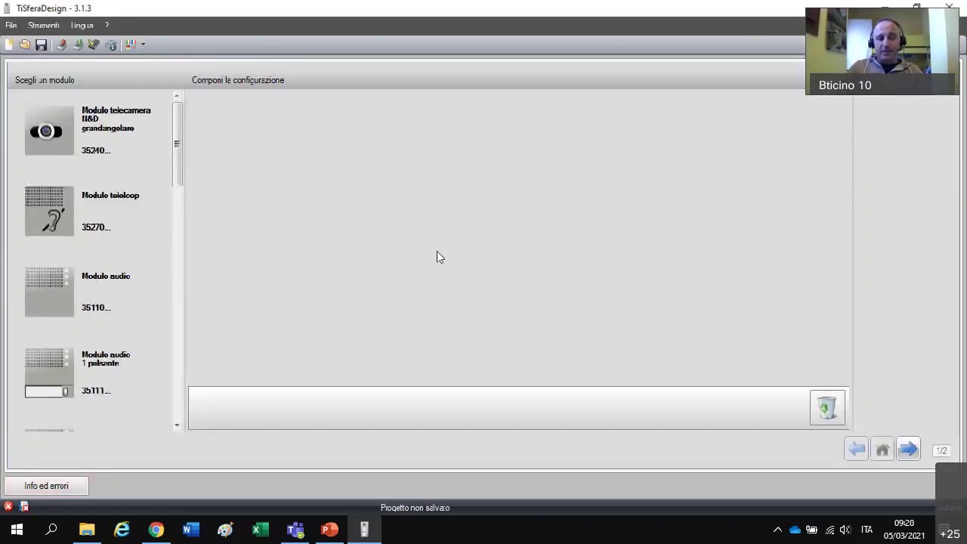
pyautogui.scroll(-3, 101, 254)
pyautogui.scroll(3, 100, 255)
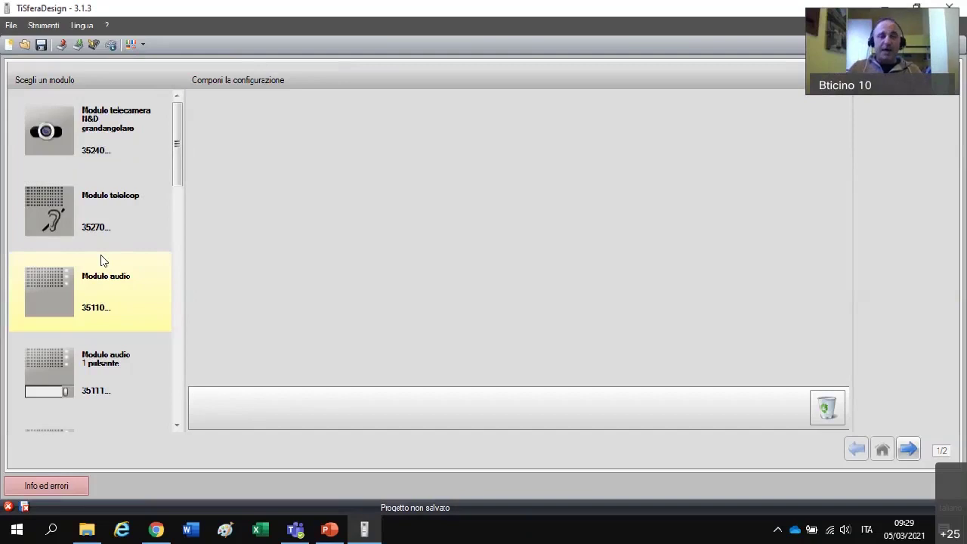
pyautogui.scroll(-3, 60, 283)
pyautogui.scroll(-3, 61, 285)
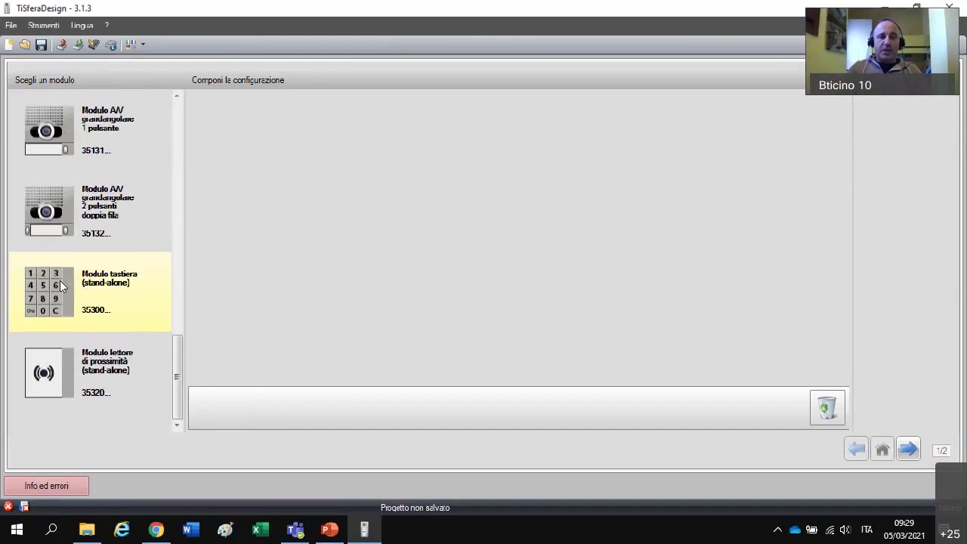
pyautogui.scroll(3, 59, 280)
pyautogui.scroll(-3, 64, 278)
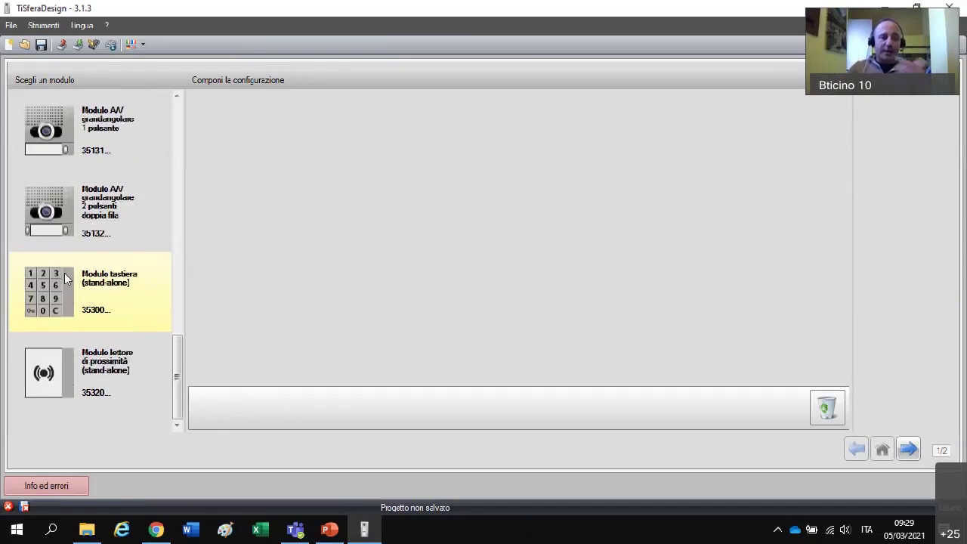
# - Stack the A/V one-button camera module above the 3-button module, and pick a two-module box
pyautogui.moveTo(61, 137); pyautogui.dragTo(236, 145)
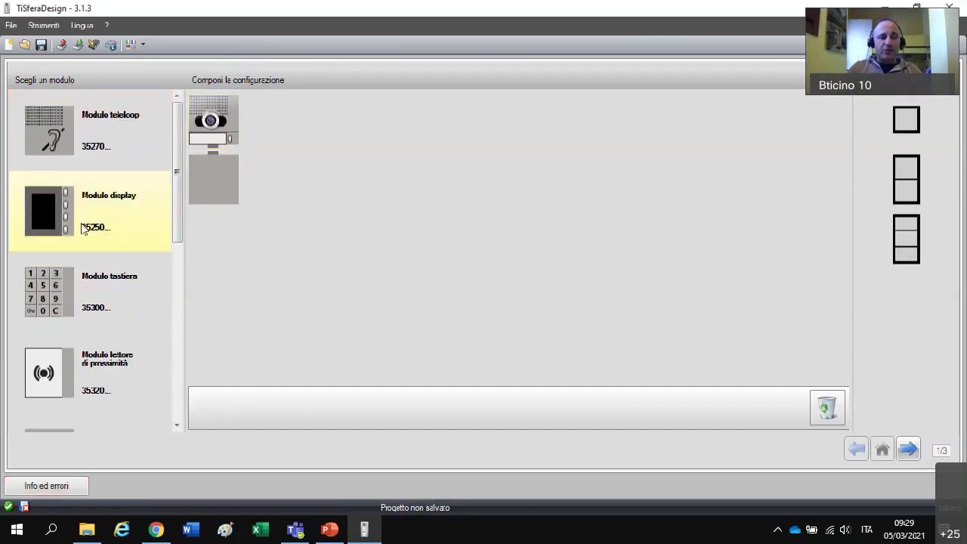
pyautogui.scroll(-3, 83, 229)
pyautogui.moveTo(59, 223); pyautogui.dragTo(216, 206)
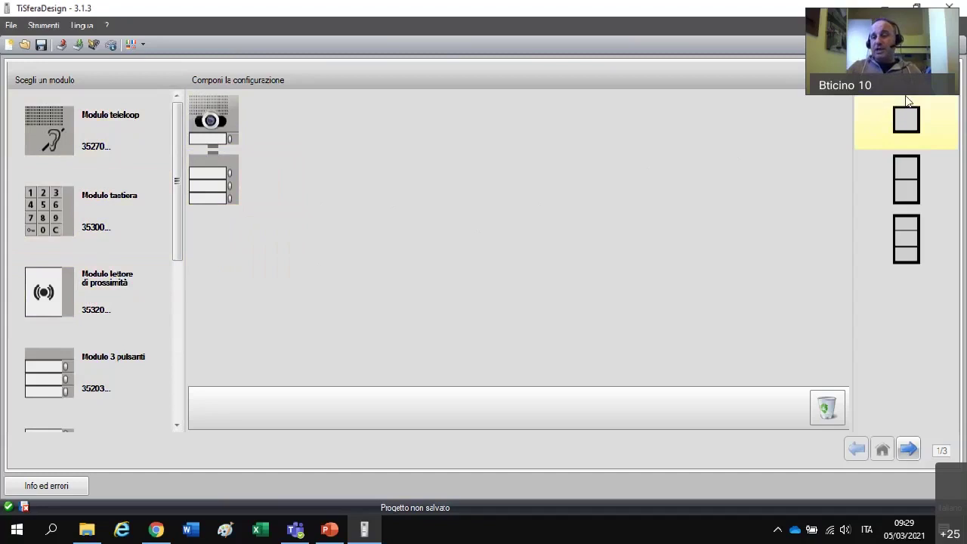
pyautogui.click(915, 174)
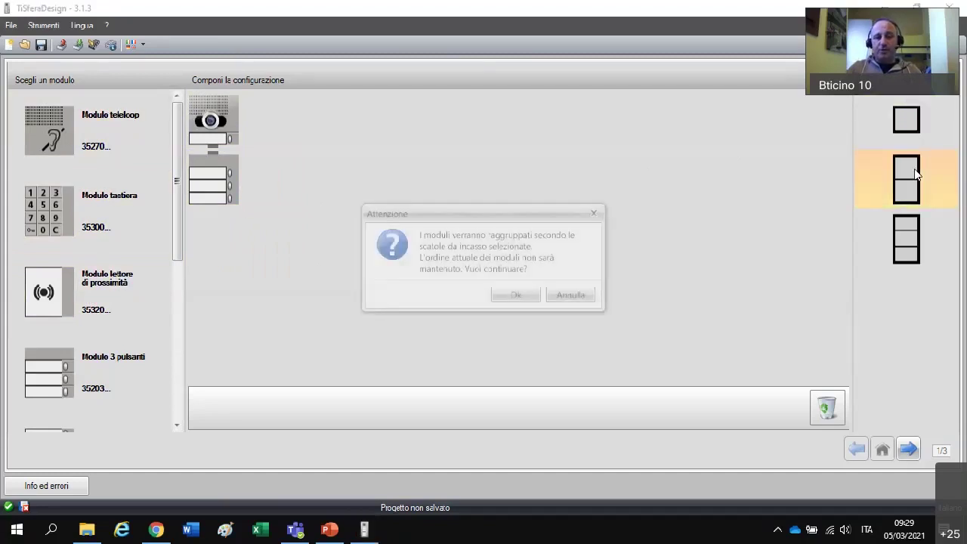
# - Confirm regrouping the modules into the two-module box and advance to module settings
pyautogui.click(534, 296)
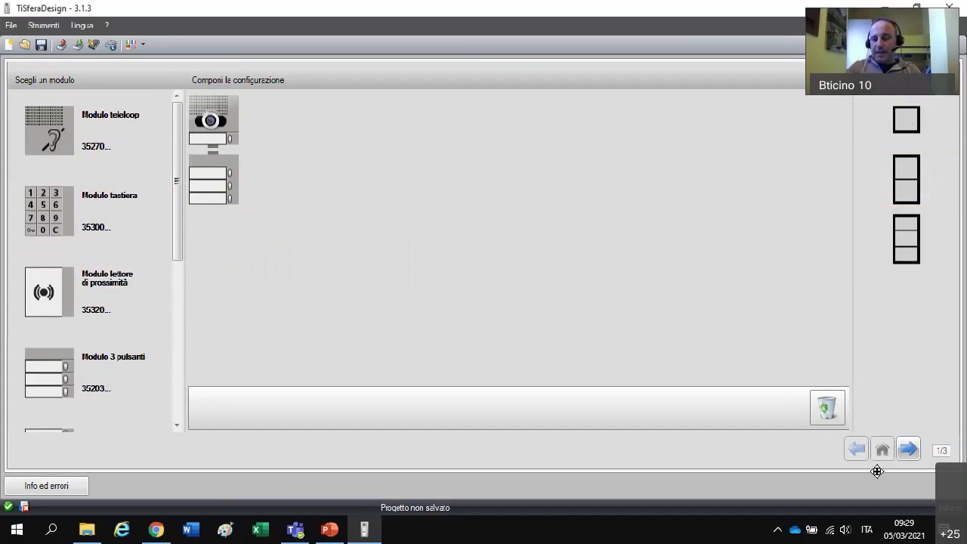
pyautogui.click(908, 449)
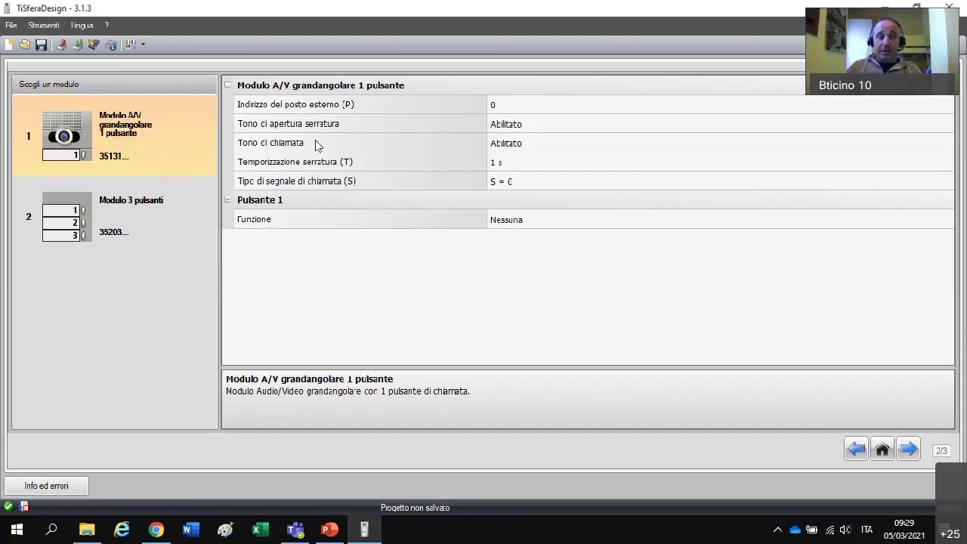
# - Keep the A/V module's external station address at 0 and set lock-release tone to Disabilitato
pyautogui.click(529, 104)
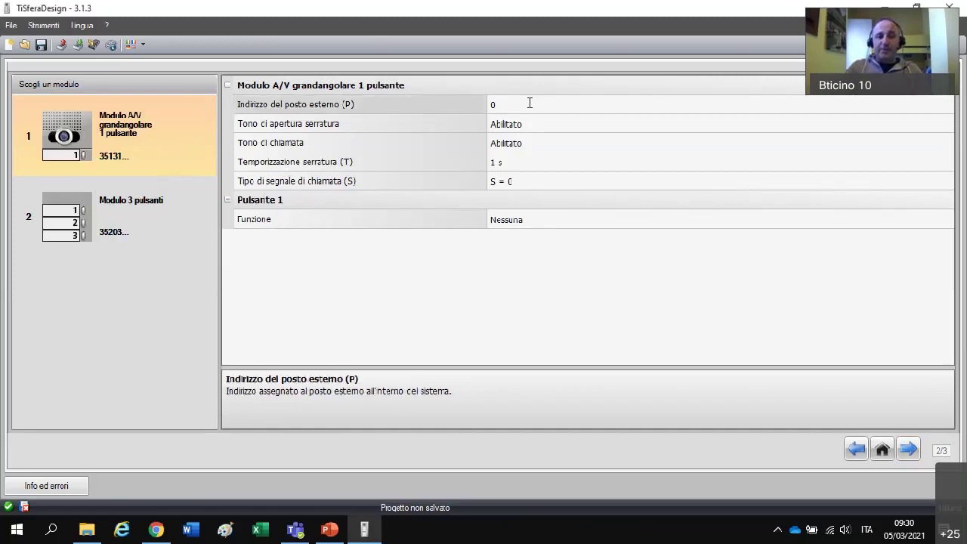
pyautogui.press('BackSpace')
pyautogui.write('2')
pyautogui.press('BackSpace')
pyautogui.write('0')
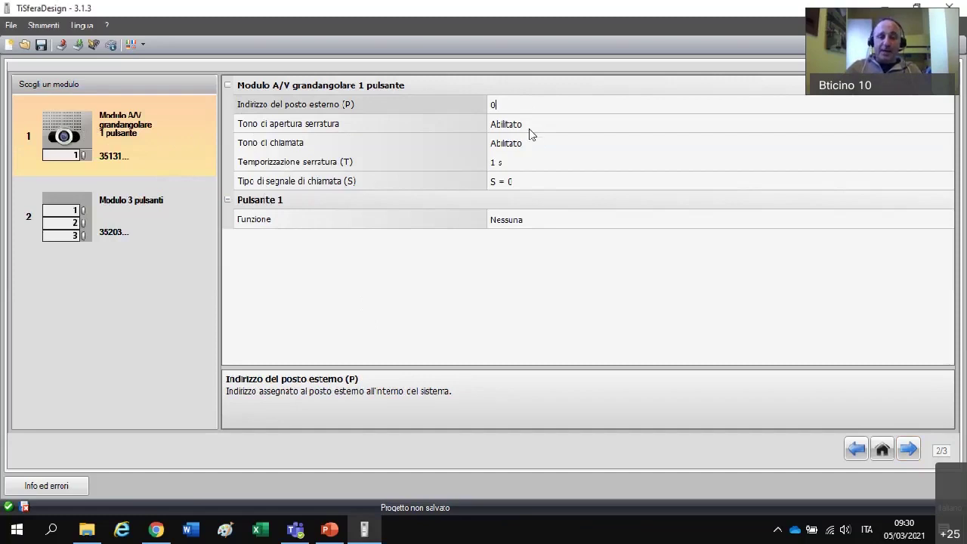
pyautogui.click(532, 129)
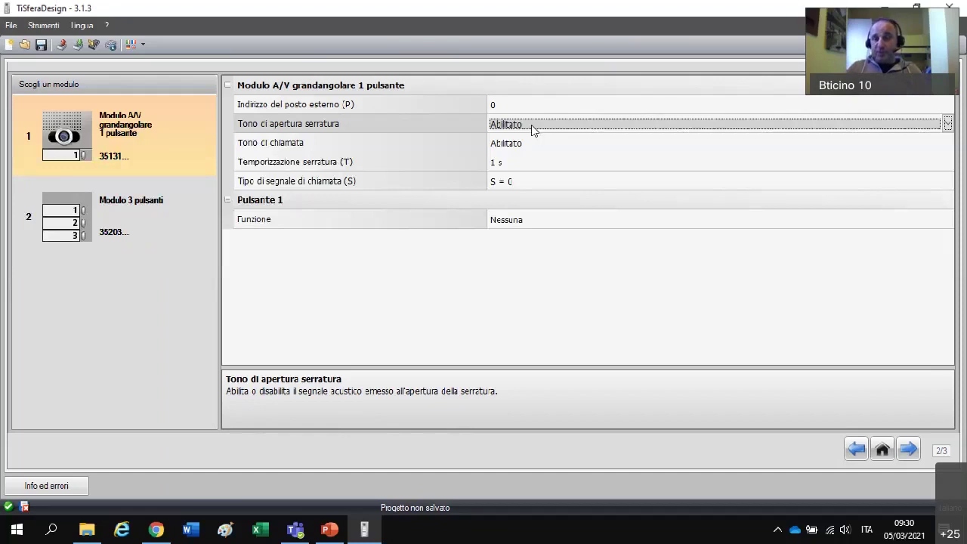
pyautogui.click(948, 123)
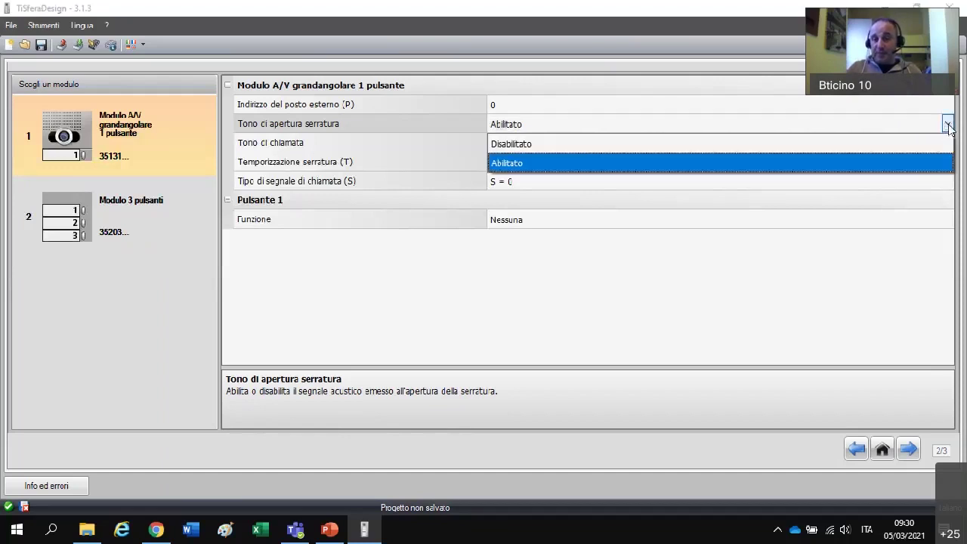
pyautogui.click(501, 144)
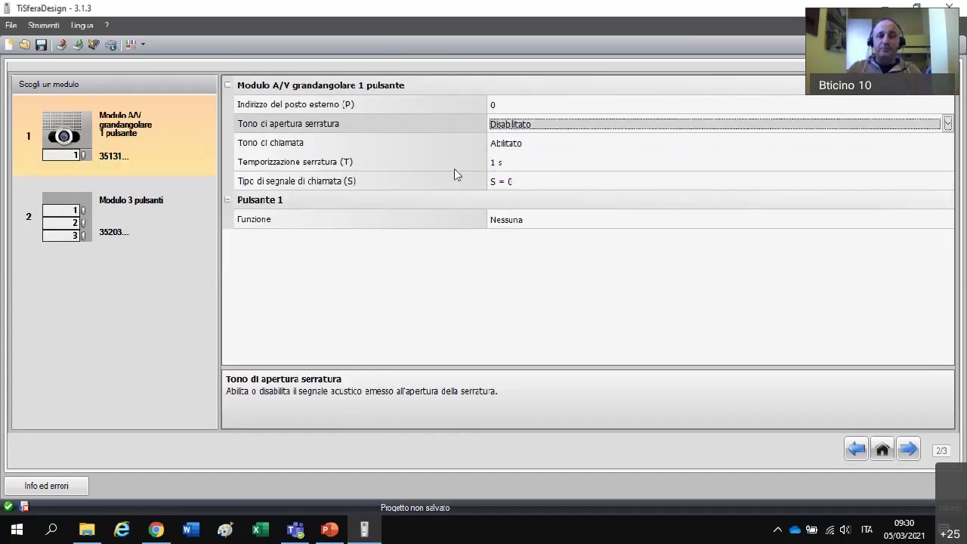
pyautogui.click(506, 163)
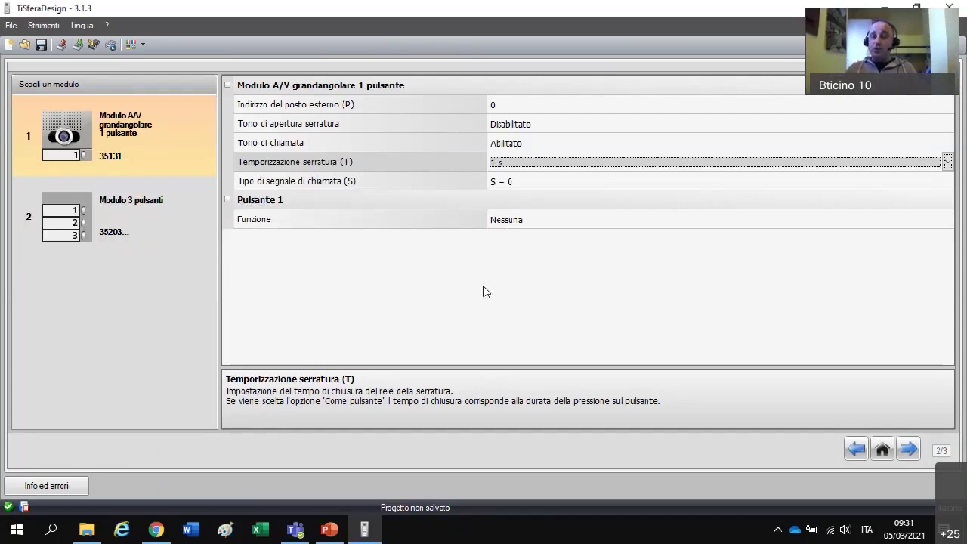
# - Keep the A/V module's lock timing at 1 s
pyautogui.click(948, 161)
pyautogui.scroll(-1, 597, 231)
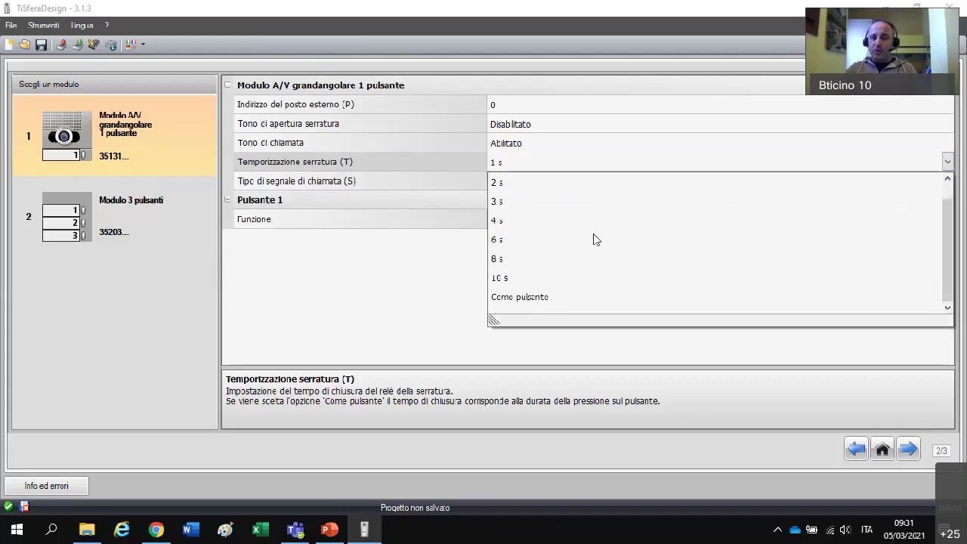
pyautogui.scroll(1, 594, 239)
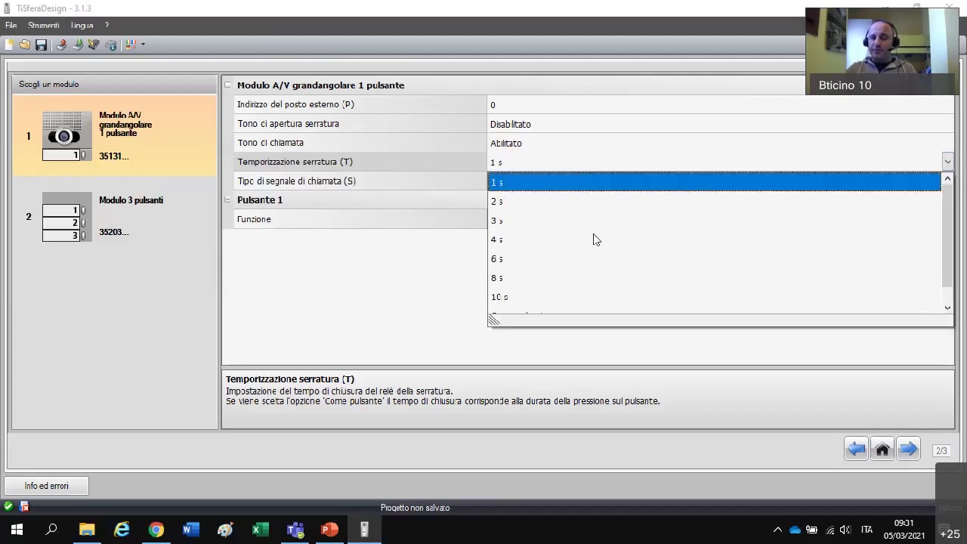
pyautogui.click(400, 320)
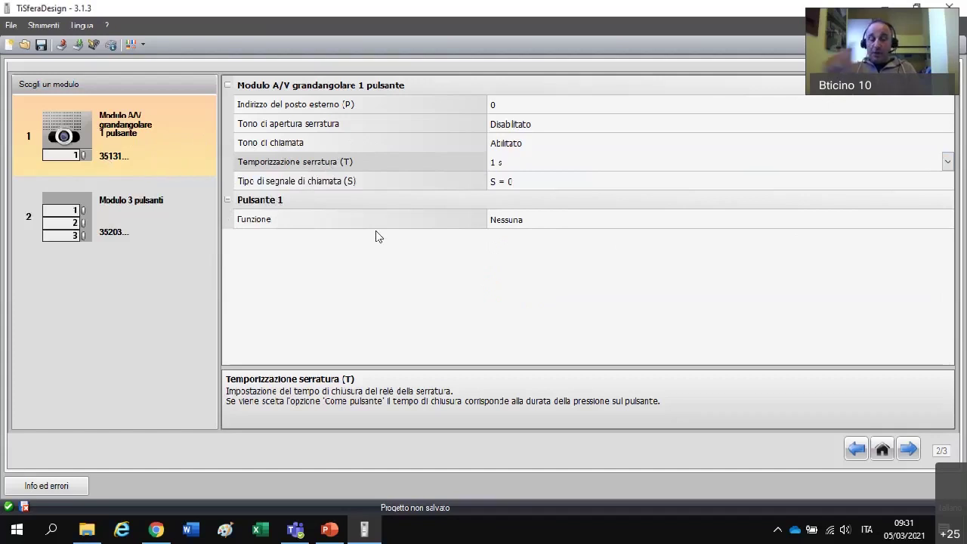
# - Make A/V button 1 a Punto punto call to internal station 4
pyautogui.click(516, 220)
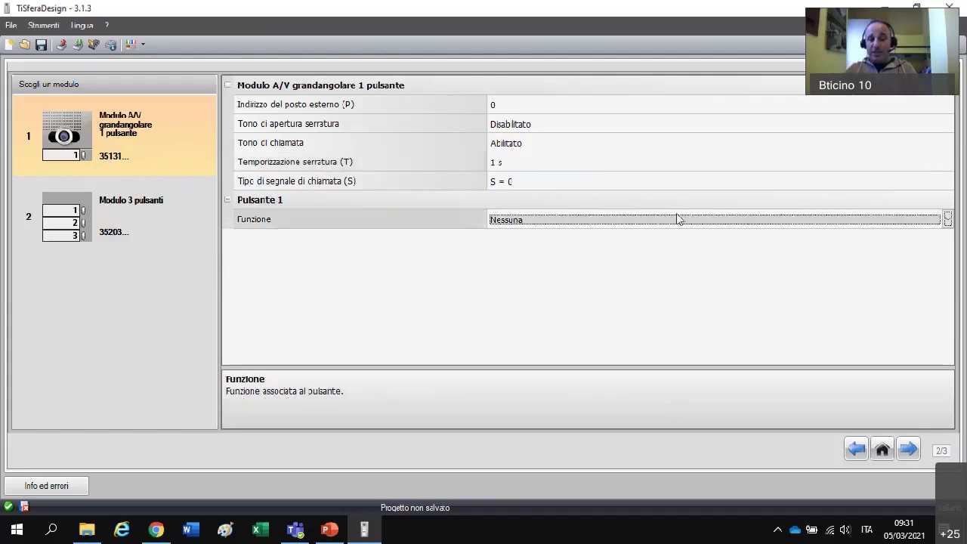
pyautogui.click(948, 219)
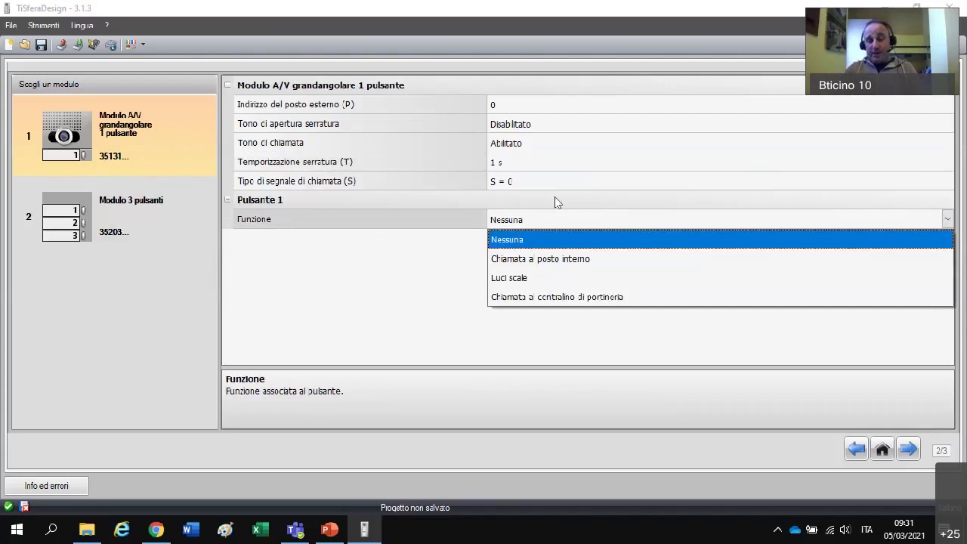
pyautogui.click(529, 264)
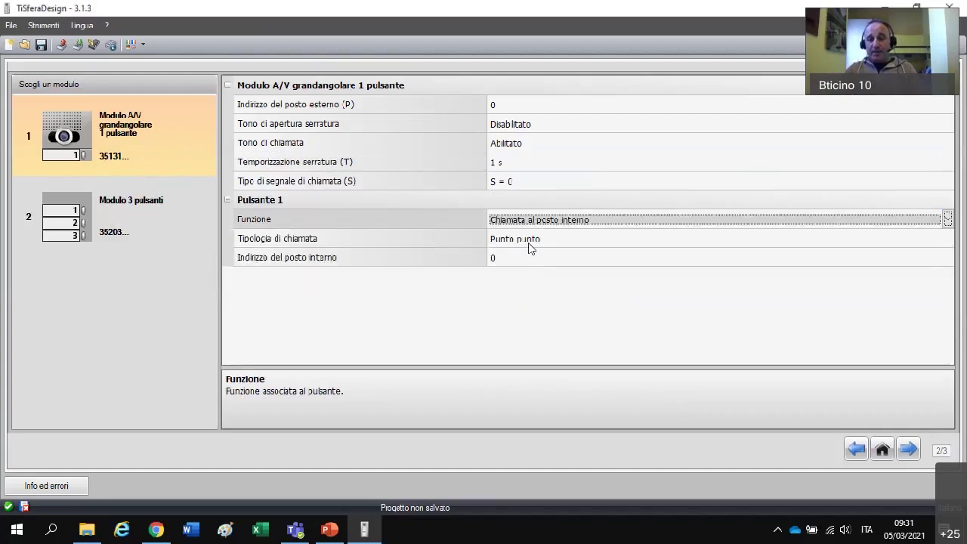
pyautogui.click(528, 242)
pyautogui.click(947, 239)
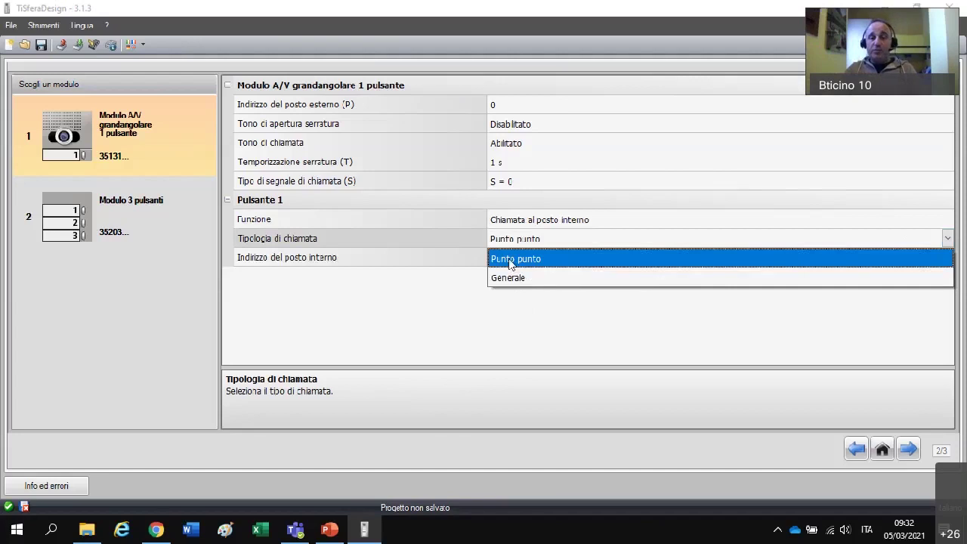
pyautogui.click(509, 259)
pyautogui.click(509, 258)
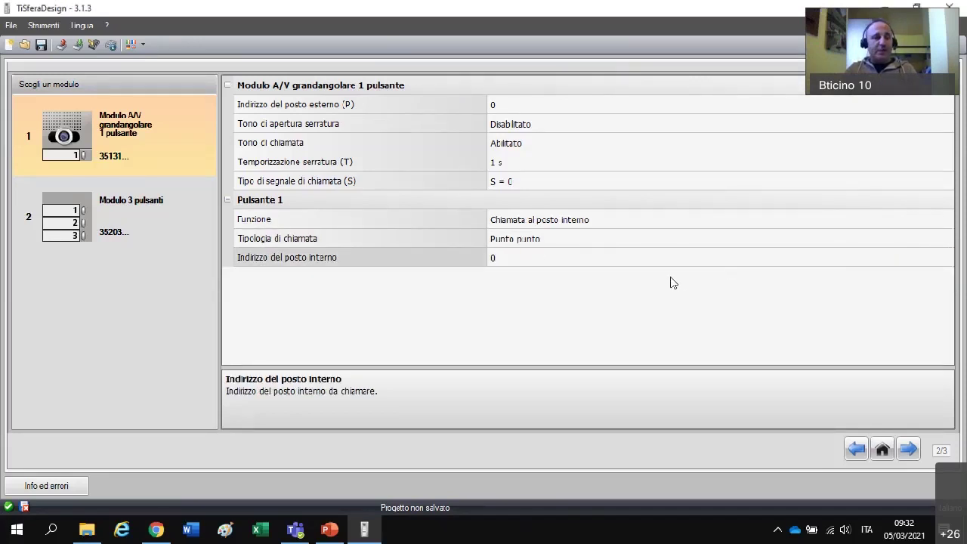
pyautogui.press('BackSpace')
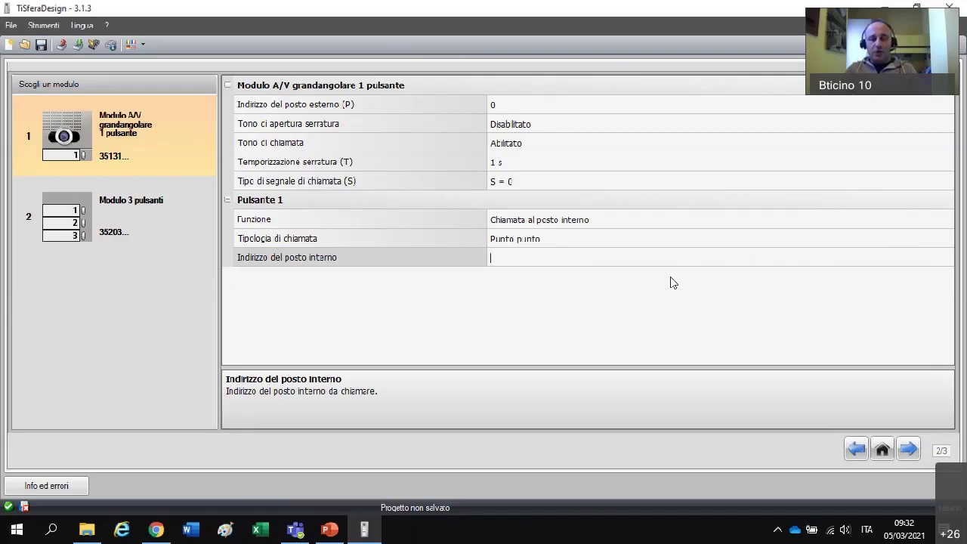
pyautogui.write('4')
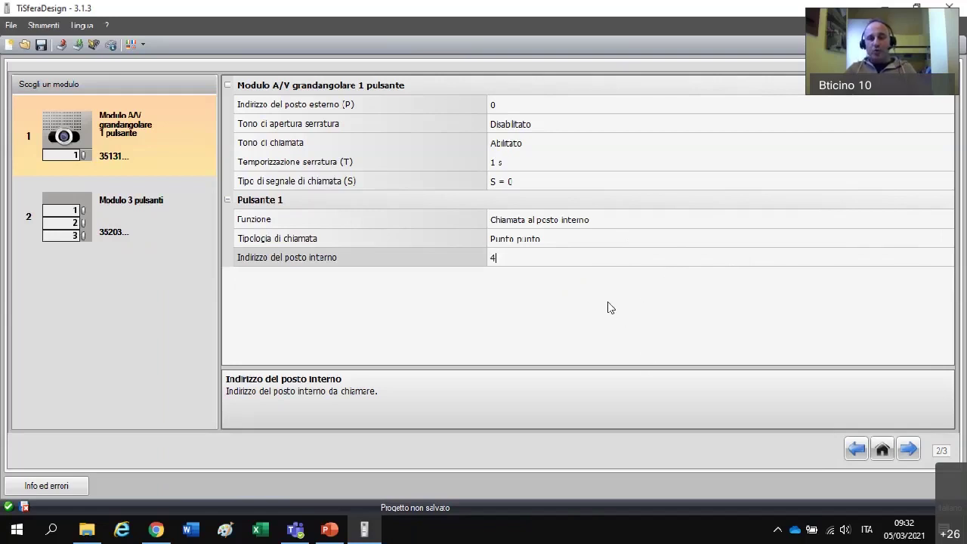
pyautogui.press('Return')
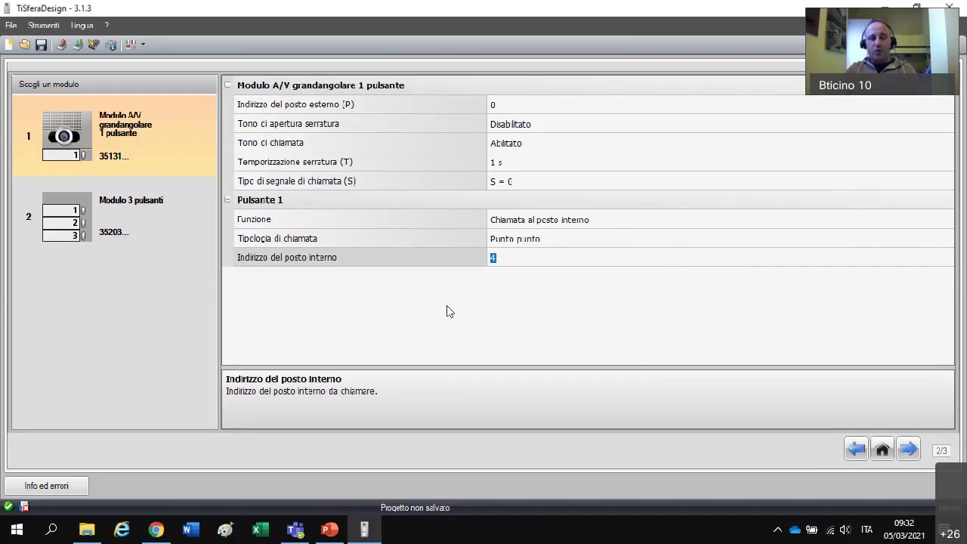
pyautogui.click(136, 234)
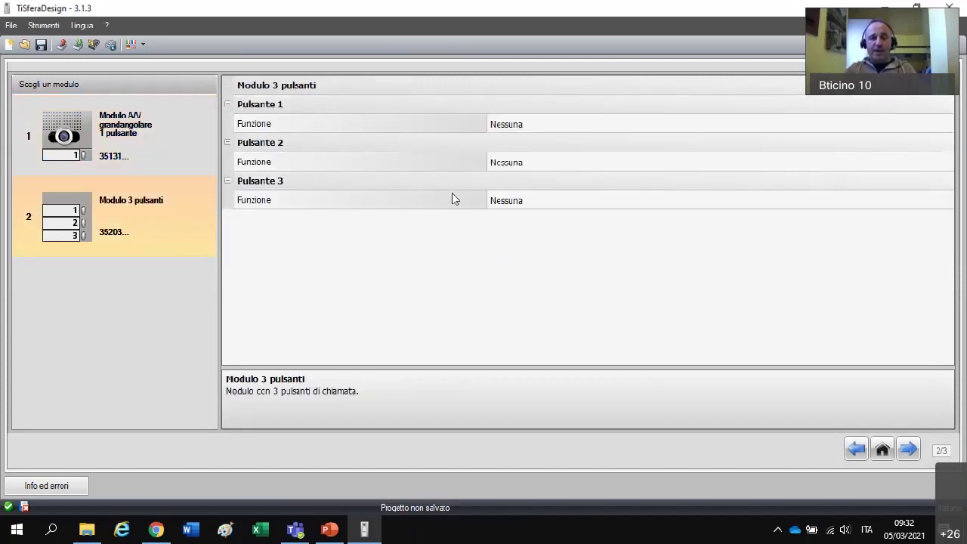
# - Set Pulsante 1 to Chiamata al posto interno with internal station address 3
pyautogui.click(493, 125)
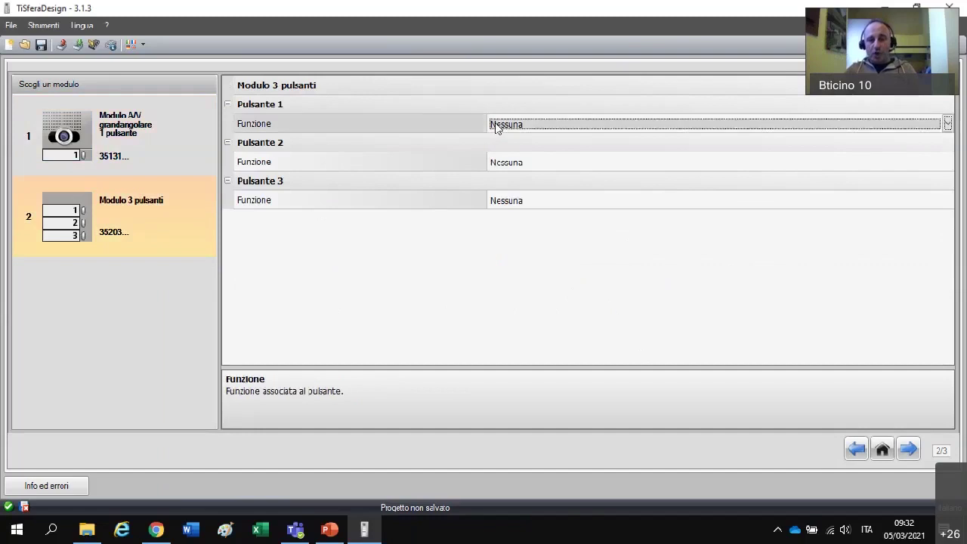
pyautogui.click(950, 126)
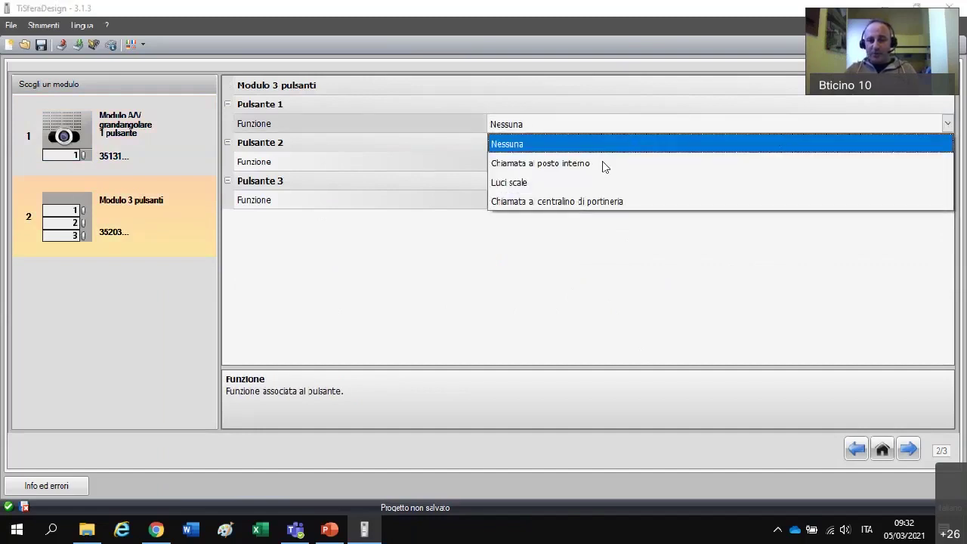
pyautogui.click(603, 161)
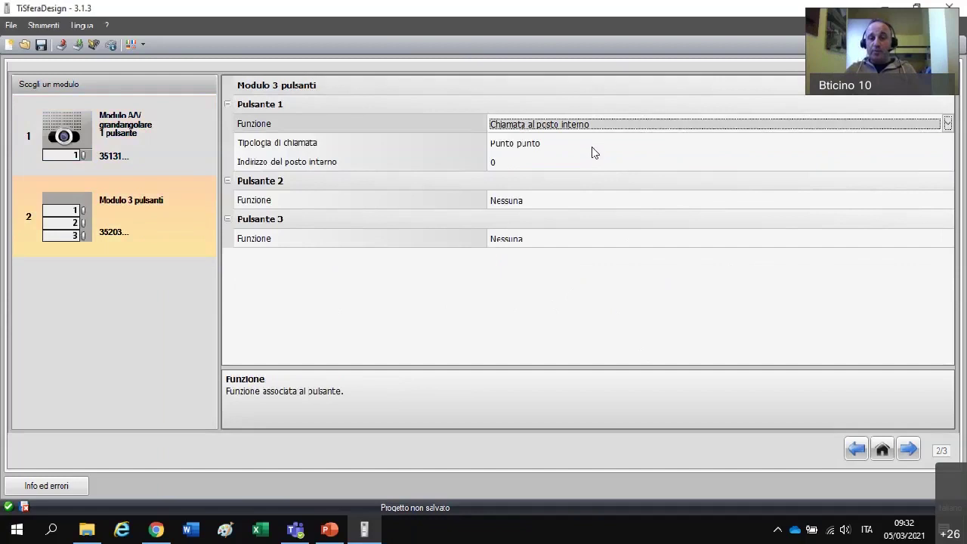
pyautogui.click(578, 163)
pyautogui.click(475, 162)
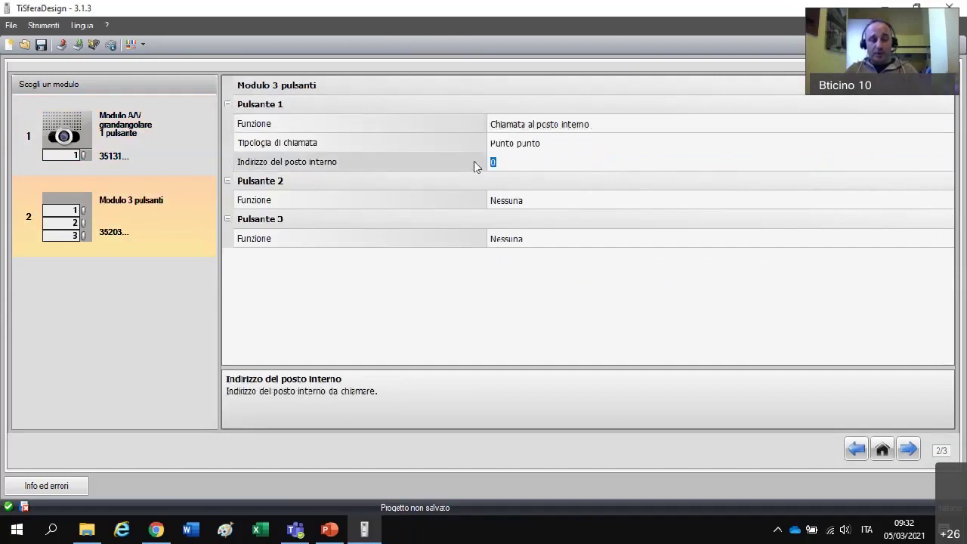
pyautogui.write('3')
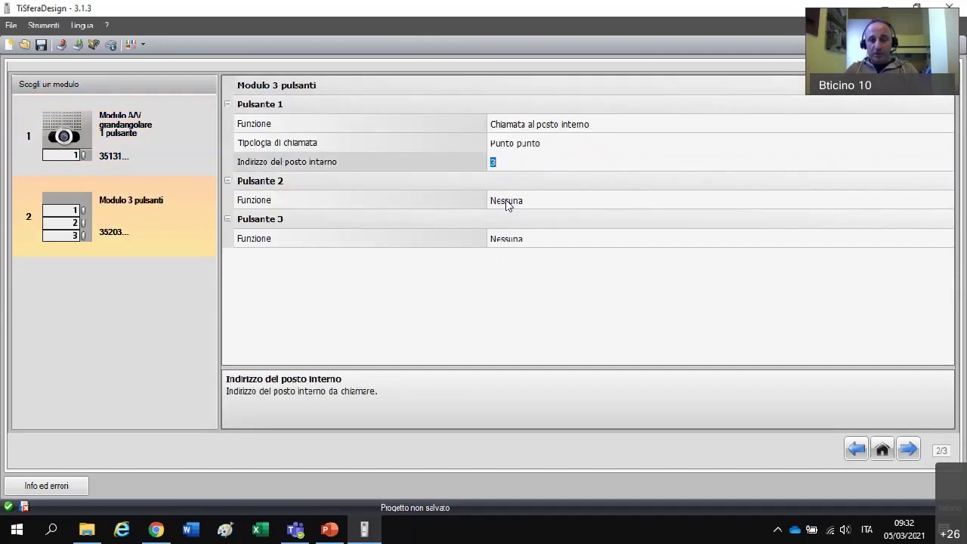
# - Set Pulsante 2 to Chiamata al posto interno with internal station address 2
pyautogui.click(876, 200)
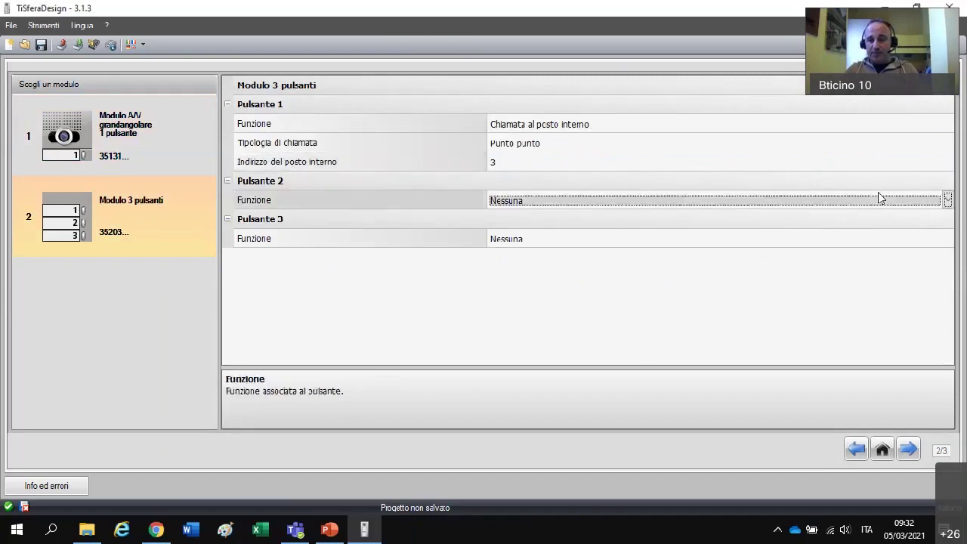
pyautogui.click(949, 200)
pyautogui.click(640, 237)
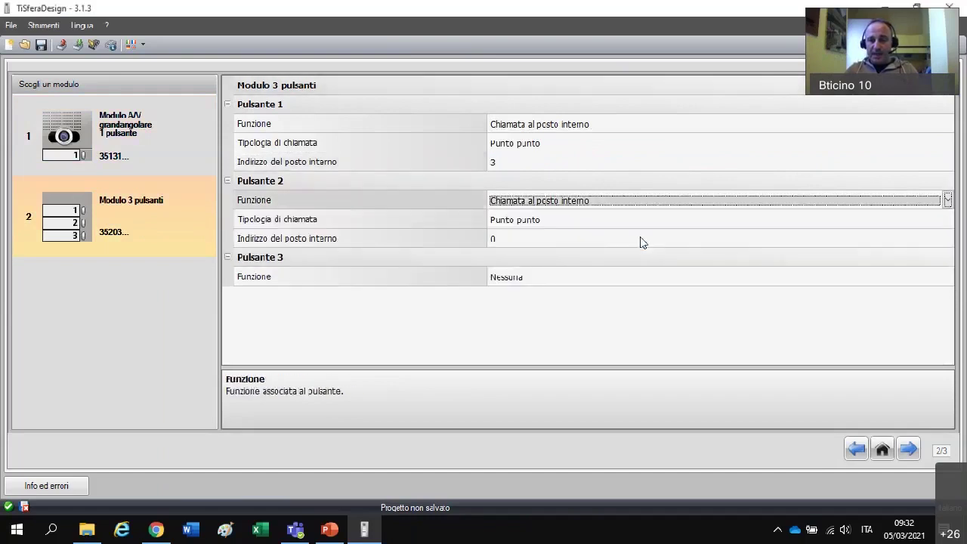
pyautogui.click(536, 242)
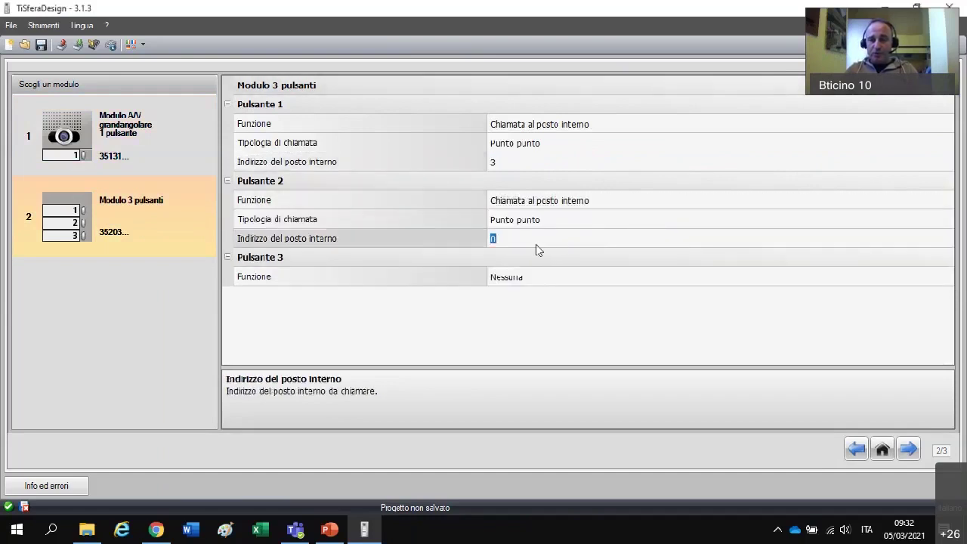
pyautogui.write('2')
pyautogui.press('Return')
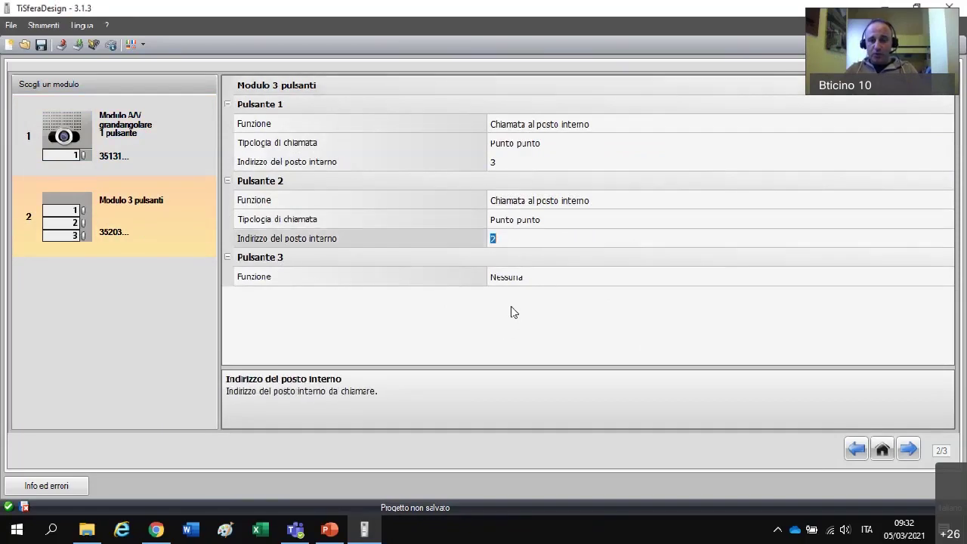
# - Set Pulsante 3 to Chiamata al posto interno with internal station address 1
pyautogui.click(519, 280)
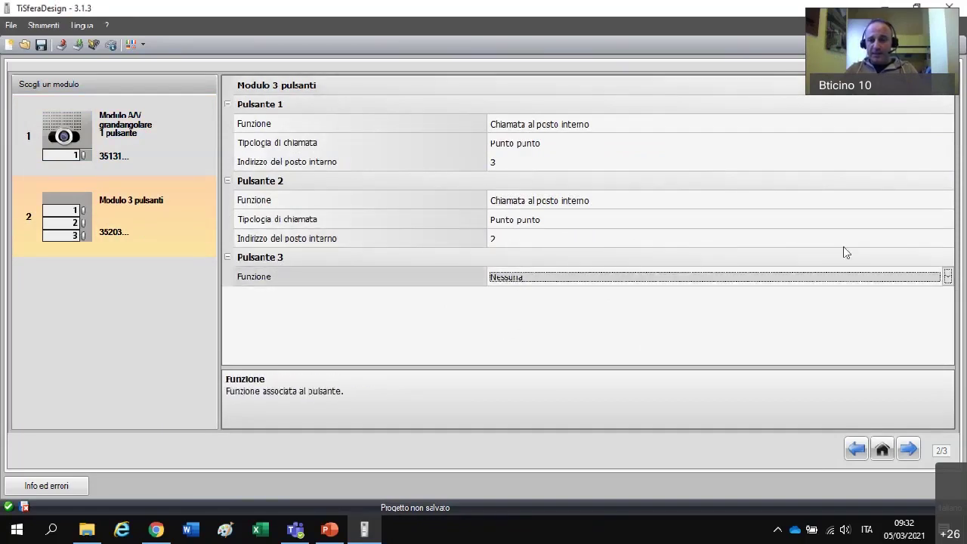
pyautogui.click(947, 276)
pyautogui.click(566, 316)
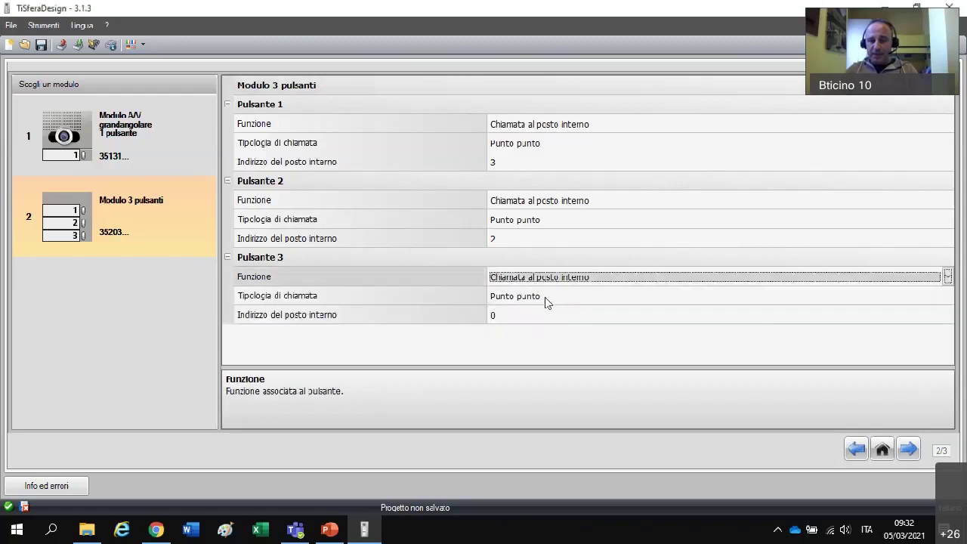
pyautogui.click(532, 315)
pyautogui.write('1')
pyautogui.press('Return')
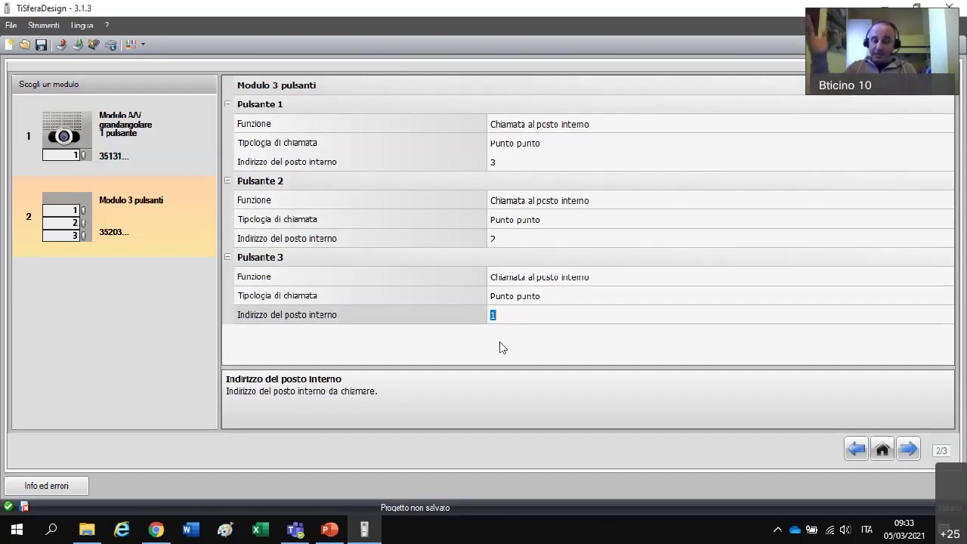
# - Advance to page 3/3 and scroll down to the A/V module's Nome Cognome nameplate
pyautogui.click(908, 450)
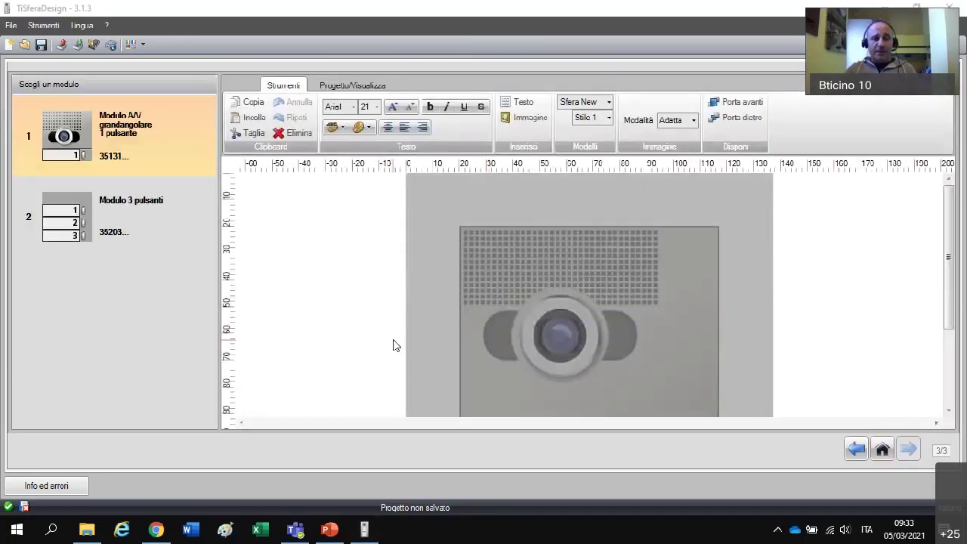
pyautogui.scroll(-2, 393, 346)
pyautogui.scroll(-2, 393, 345)
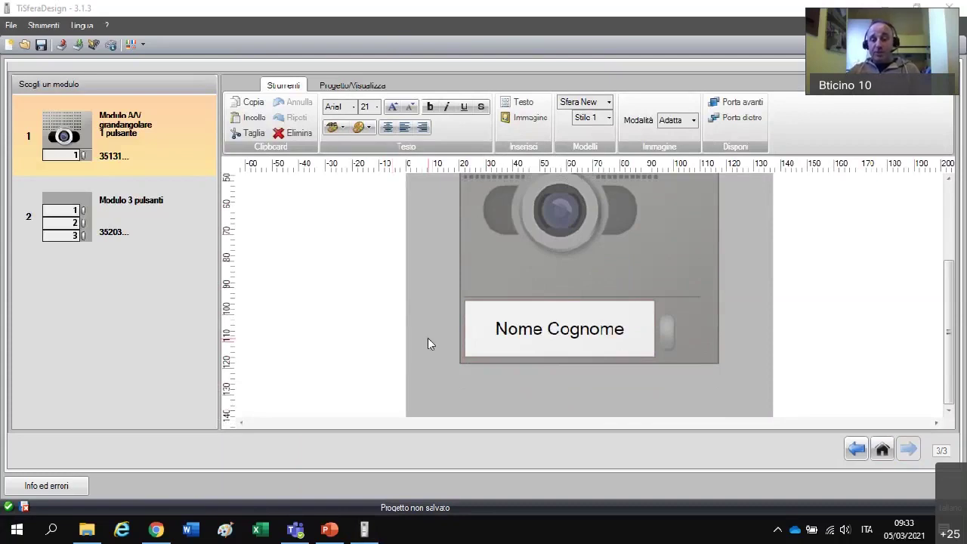
# - Replace the A/V nameplate's Nome Cognome text with the resident's full name
pyautogui.doubleClick(504, 333)
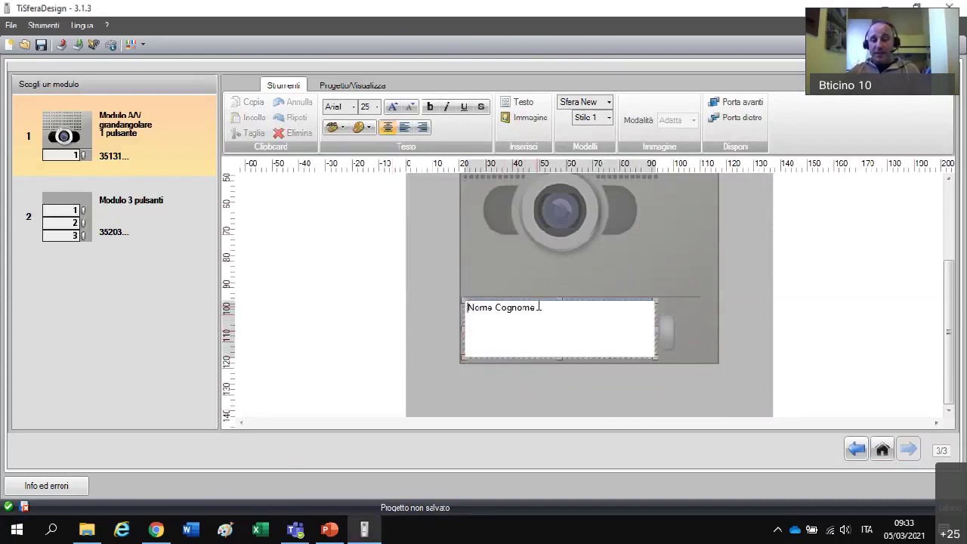
pyautogui.moveTo(537, 309); pyautogui.dragTo(463, 309)
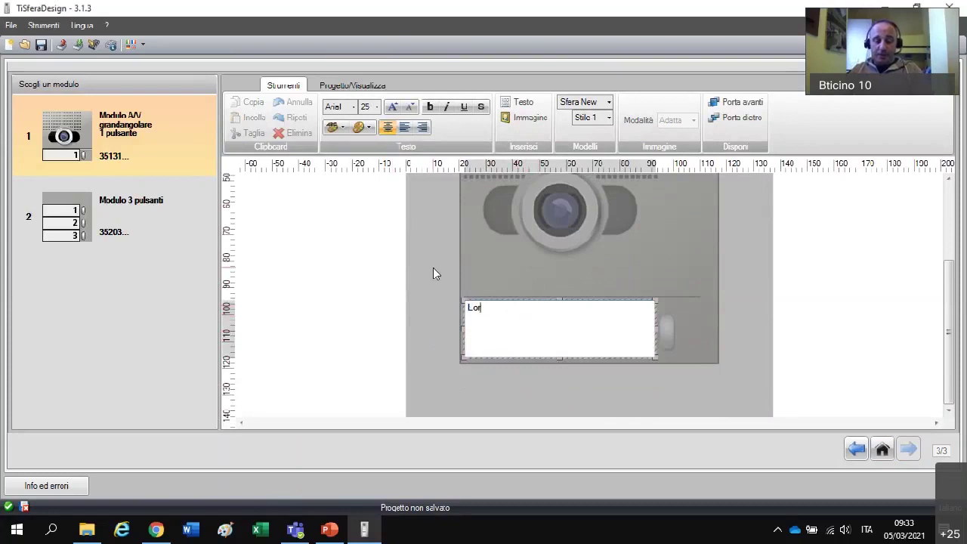
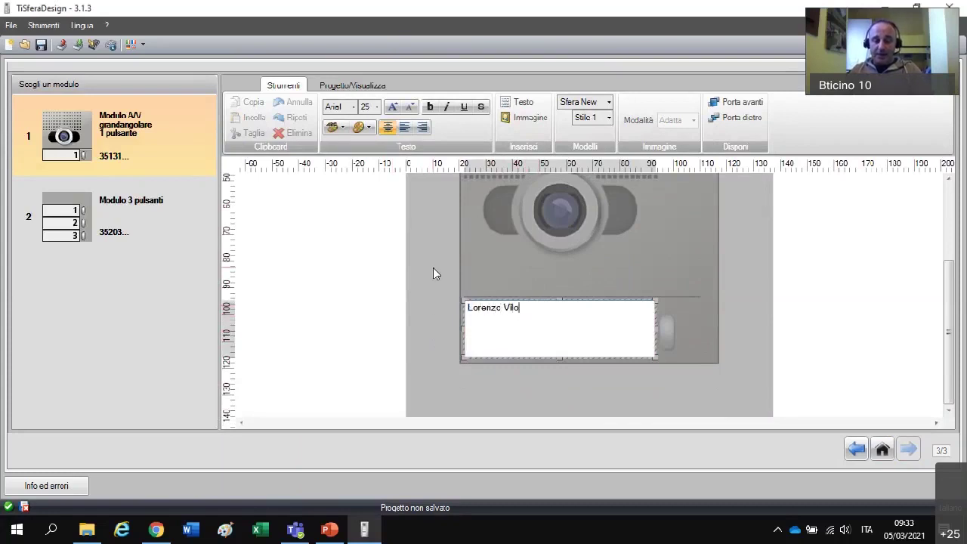
pyautogui.click(362, 281)
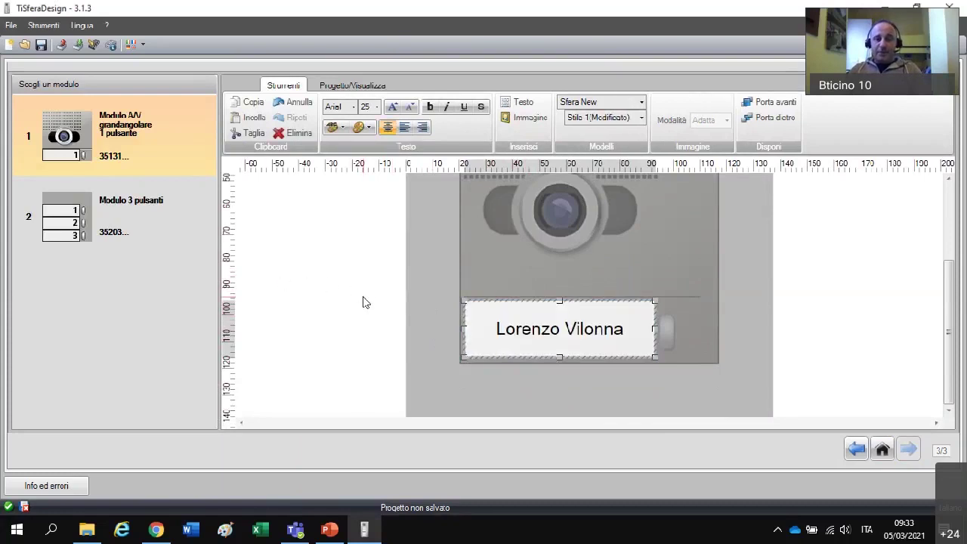
# - Switch between the 3-button and A/V module nameplate previews
pyautogui.click(78, 222)
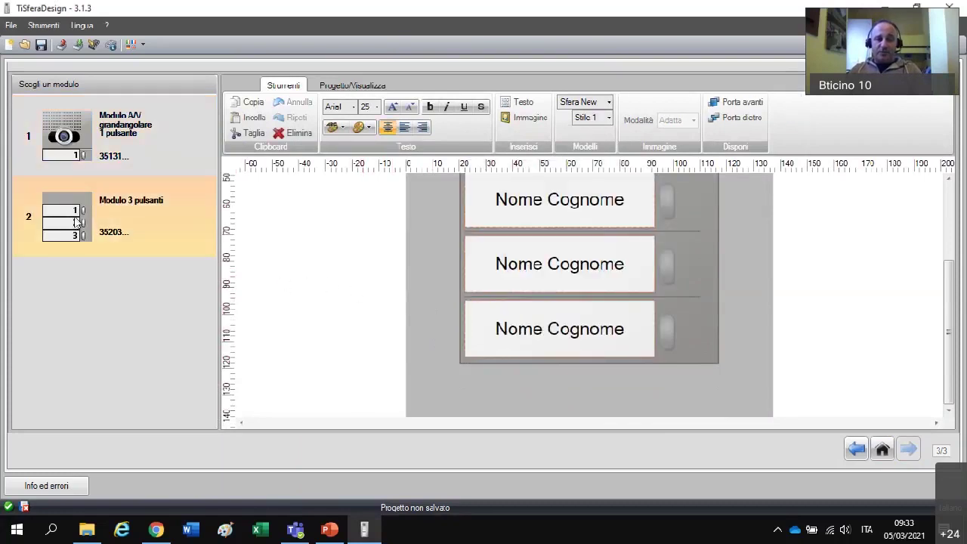
pyautogui.click(84, 148)
pyautogui.click(93, 233)
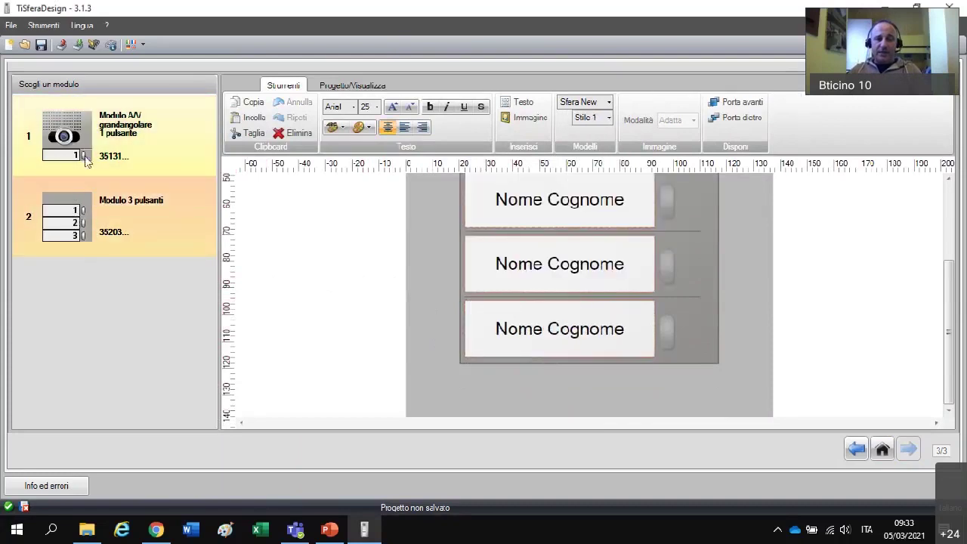
pyautogui.press('Up')
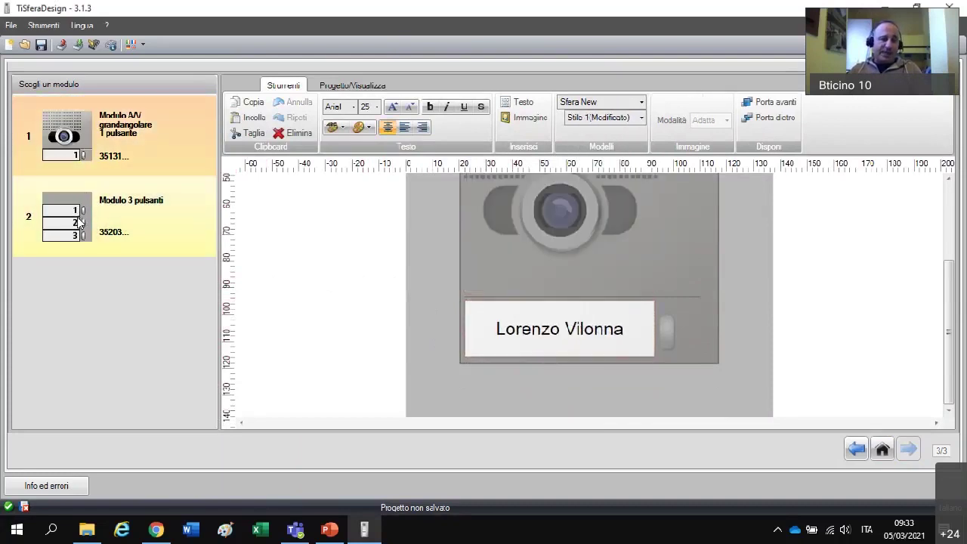
pyautogui.click(79, 220)
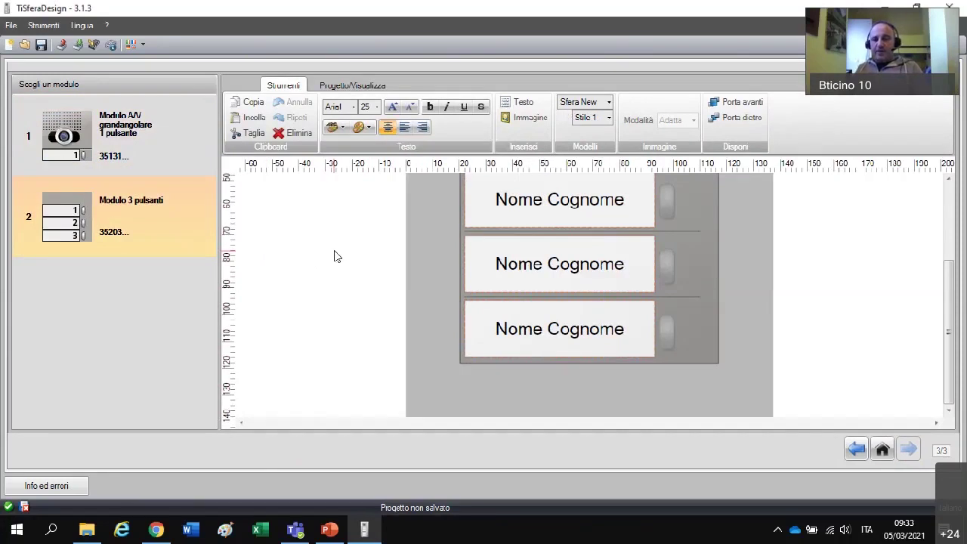
pyautogui.press('Up')
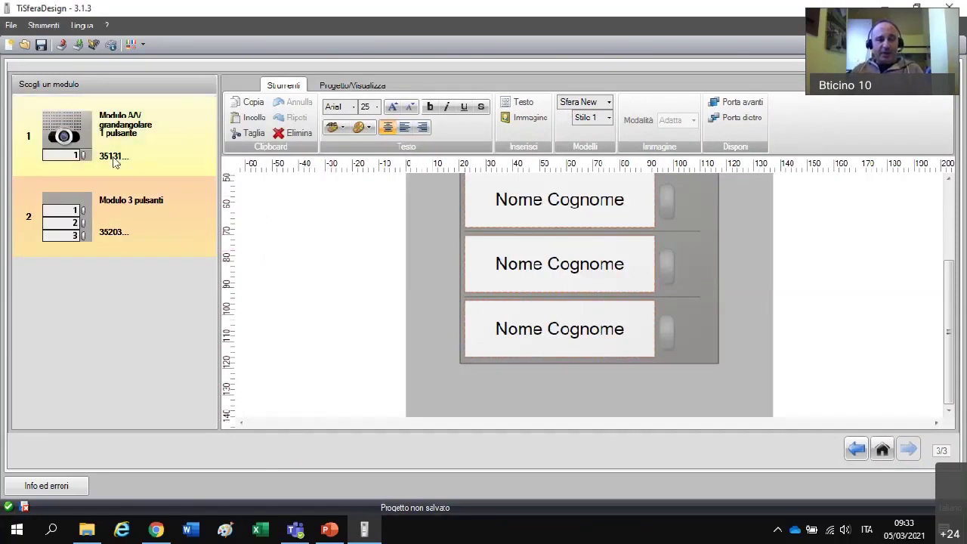